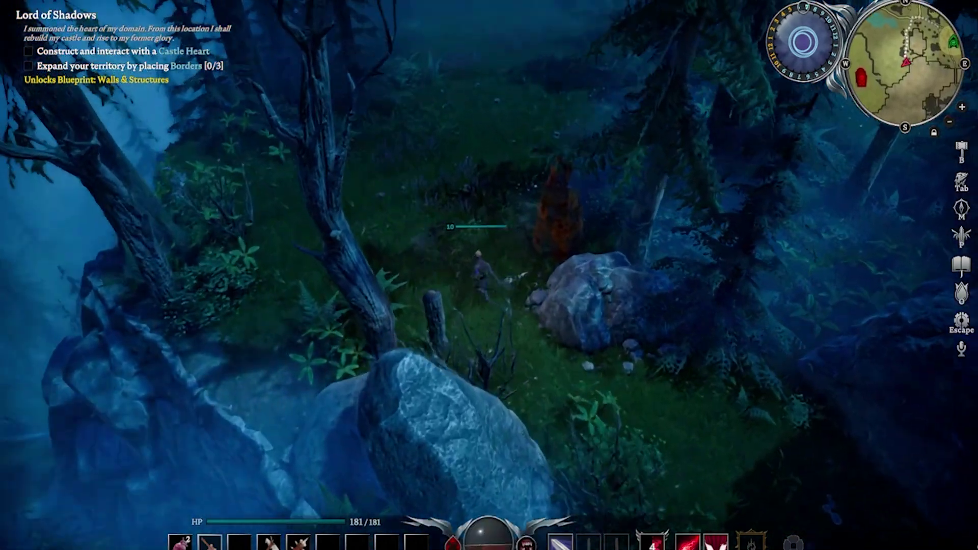
Step: Walk the vampire north through the forest clearing
key(w)
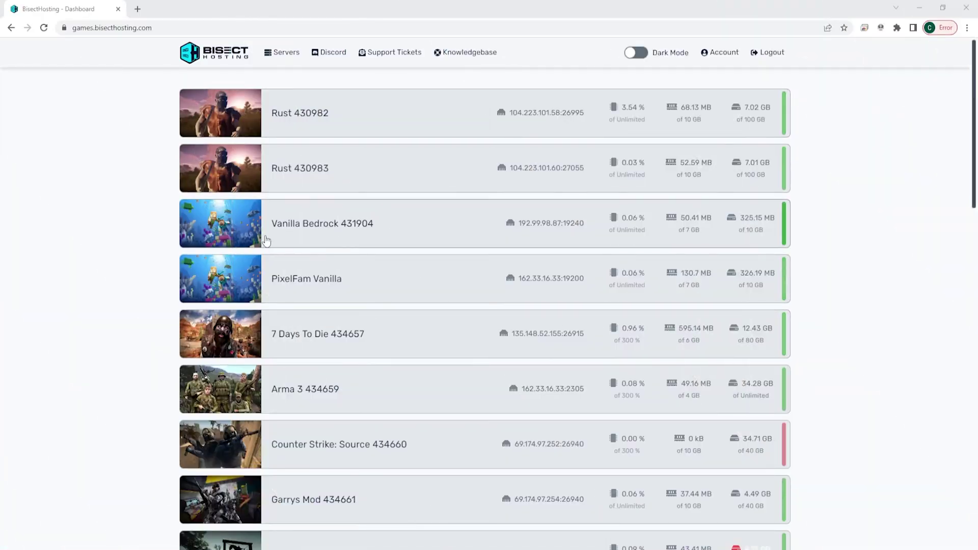
scroll(298, 288, down, 2)
scroll(298, 288, down, 5)
scroll(312, 306, down, 4)
scroll(316, 307, down, 2)
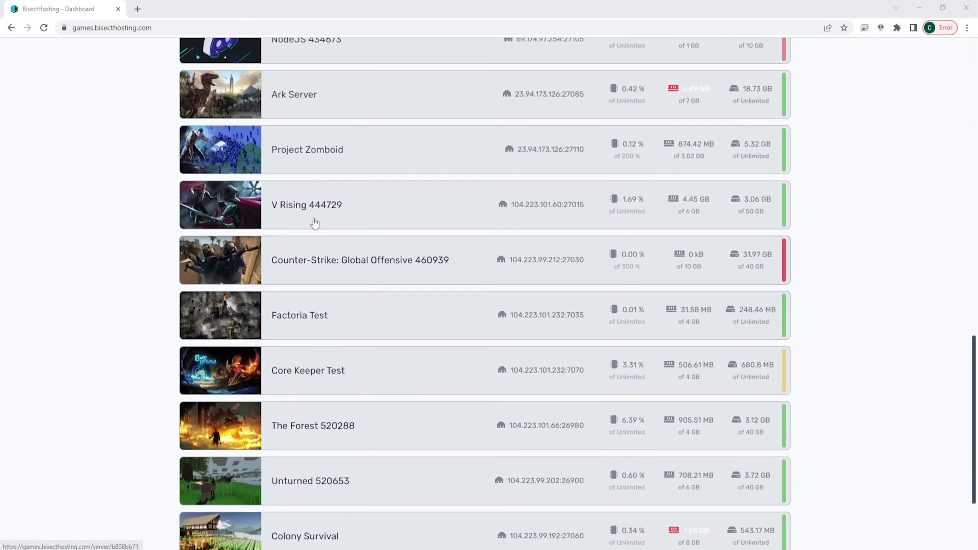
Step: Stop the V Rising 444729 server from its Console page
click(312, 220)
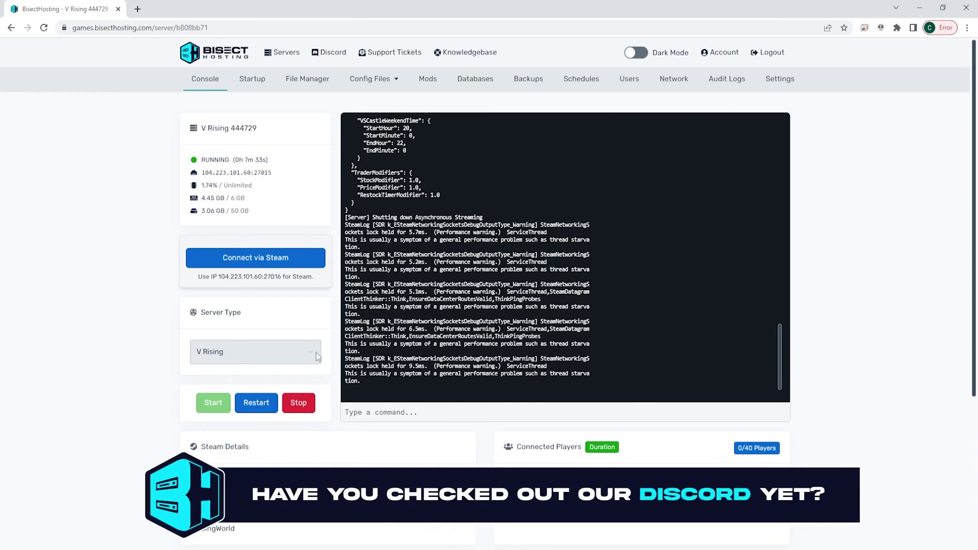
click(303, 405)
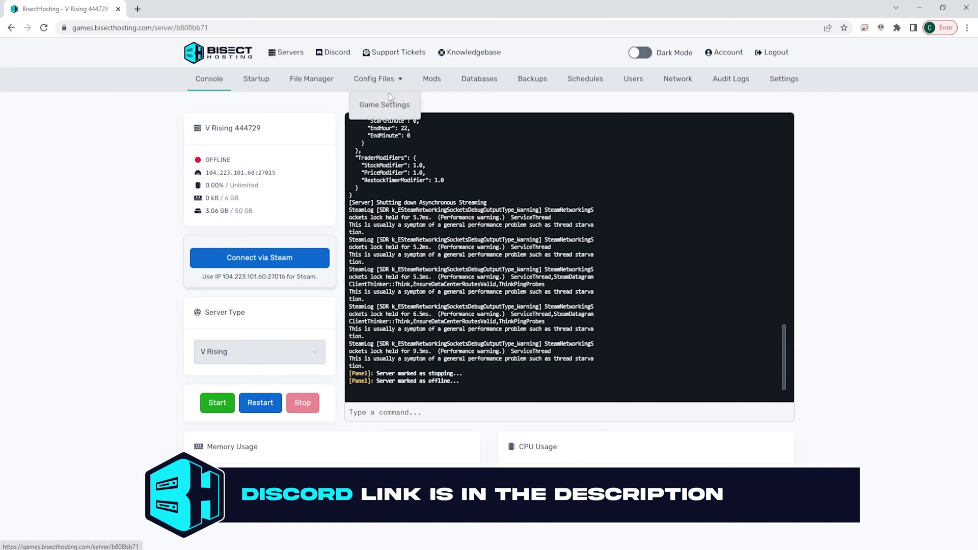
Step: Open the server's Game Settings file, ServerGameSettings.json, in the editor
click(386, 106)
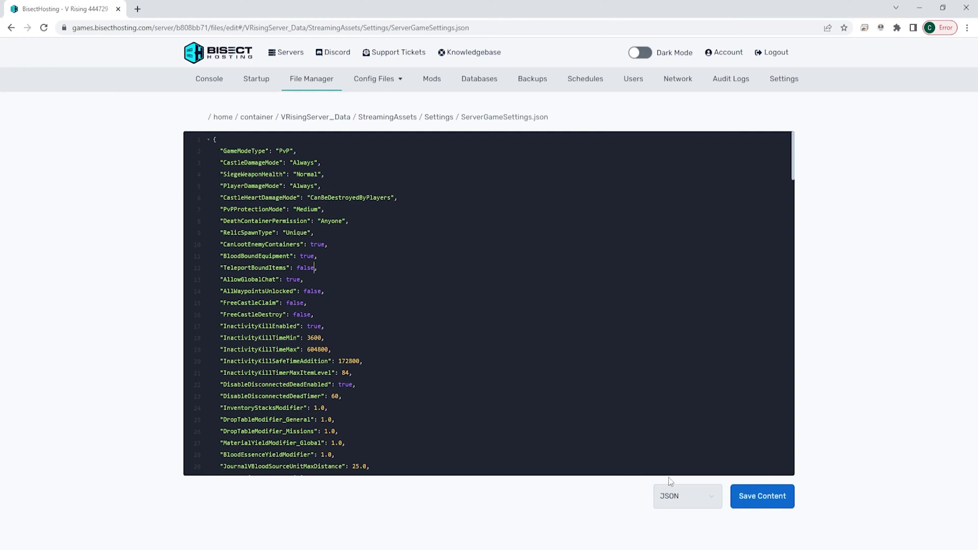
Step: Save the edited ServerGameSettings.json and start the V Rising server from the Console
click(764, 507)
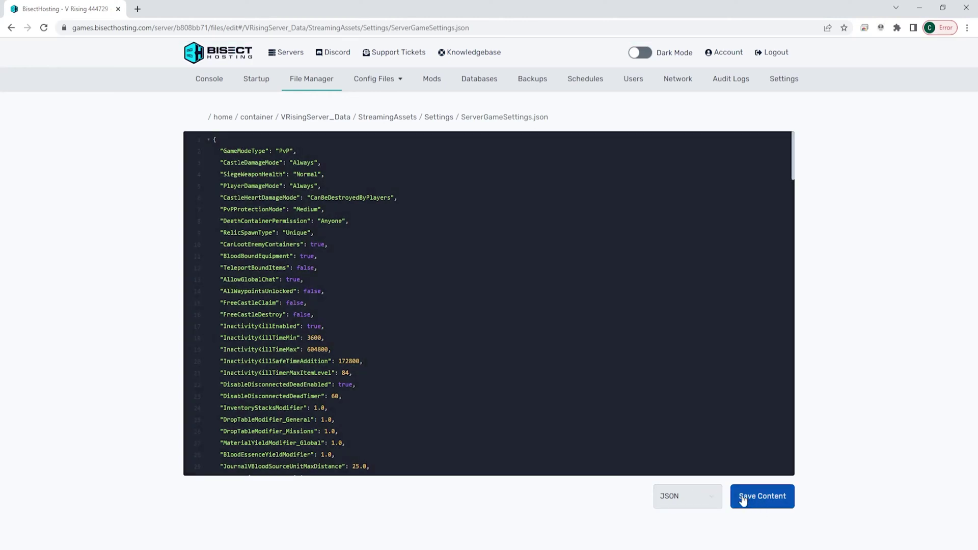
click(209, 82)
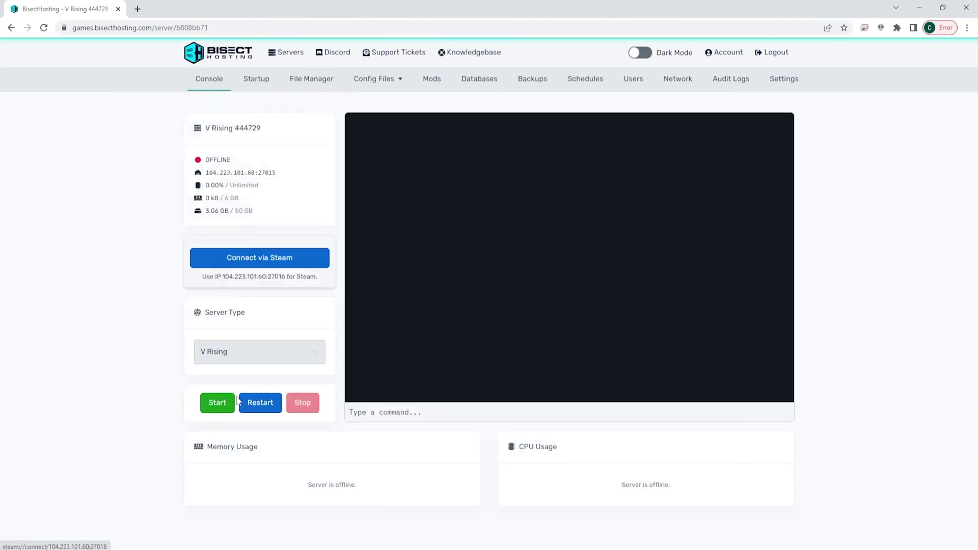
click(214, 403)
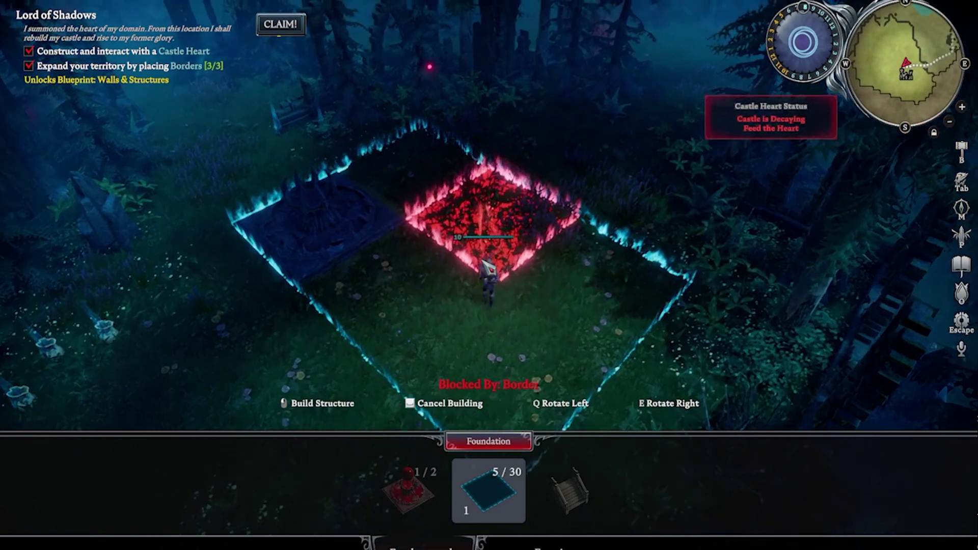
Step: Cancel foundation placement, leave build mode, and claim the quest reward for Walls & Structures
right_click(549, 299)
key(b)
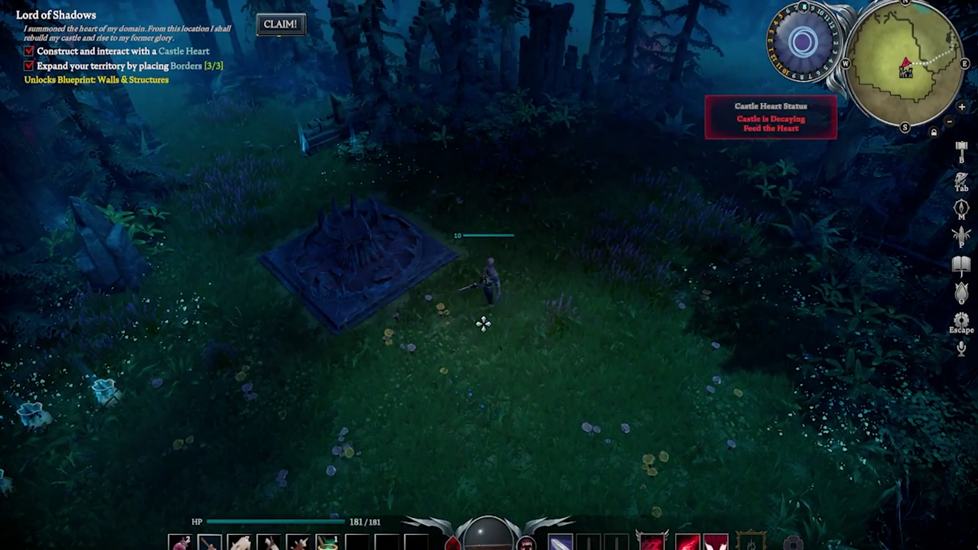
click(281, 25)
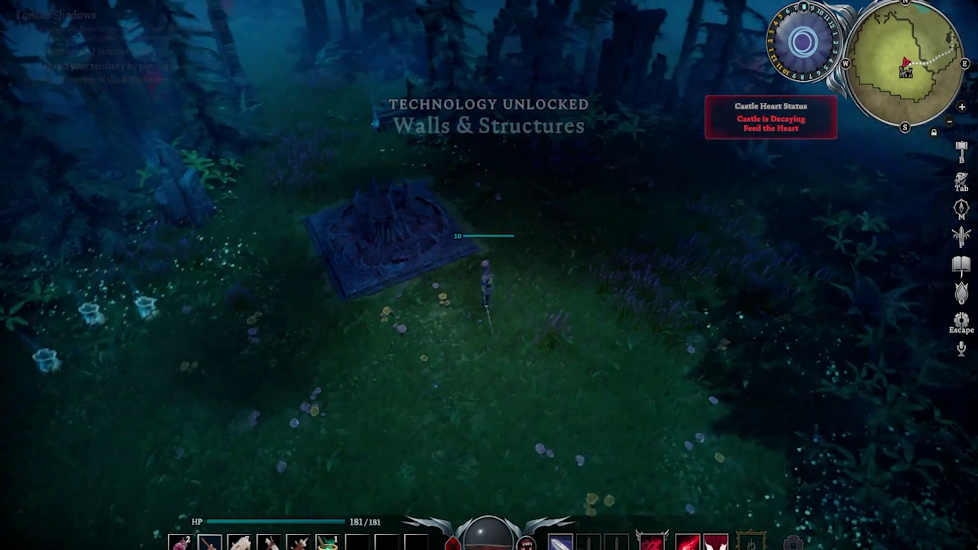